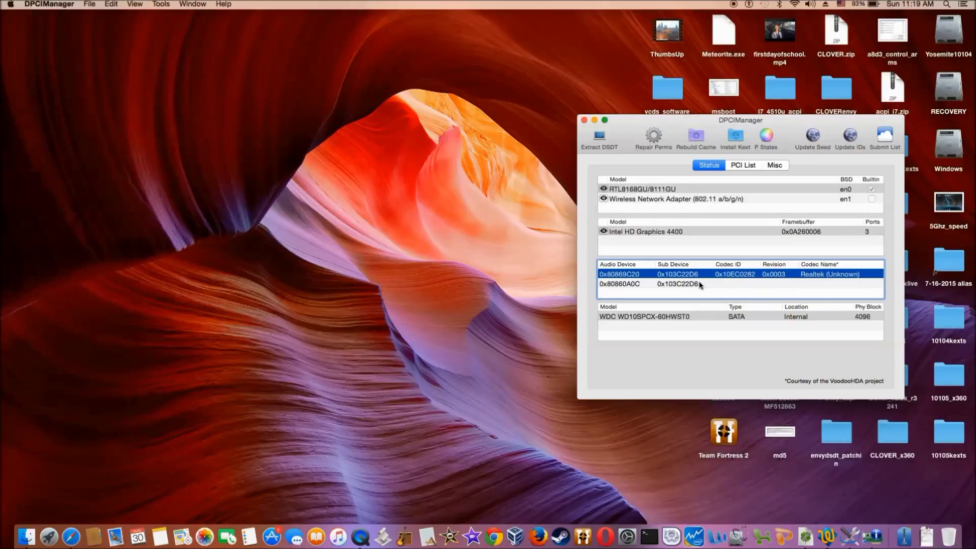
- Select the second audio device entry, which shows the Realtek 0x10EC0282 codec
left_click(627, 285)
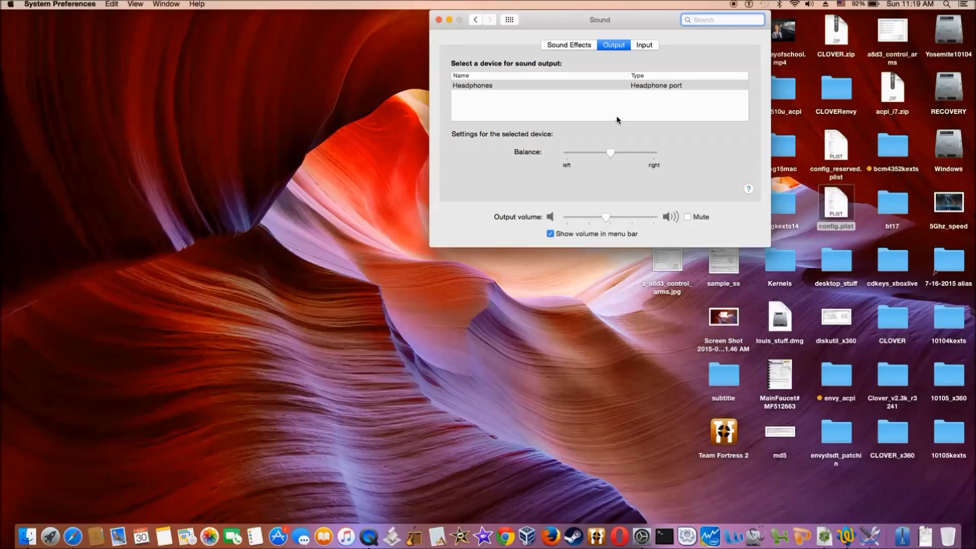
- Review Sound input (Internal Microphone) and output (Internal Speakers) devices, then close Sound preferences
left_click(645, 46)
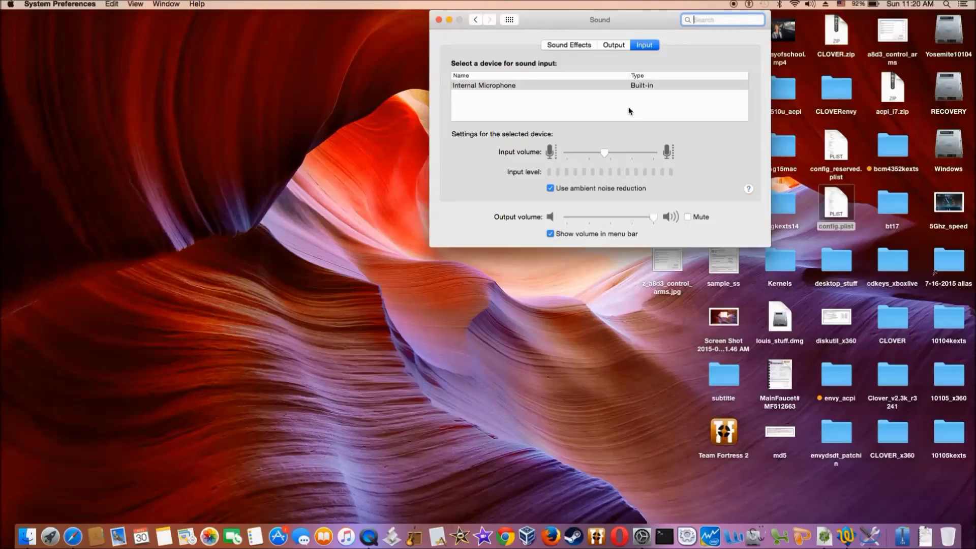
left_click(614, 44)
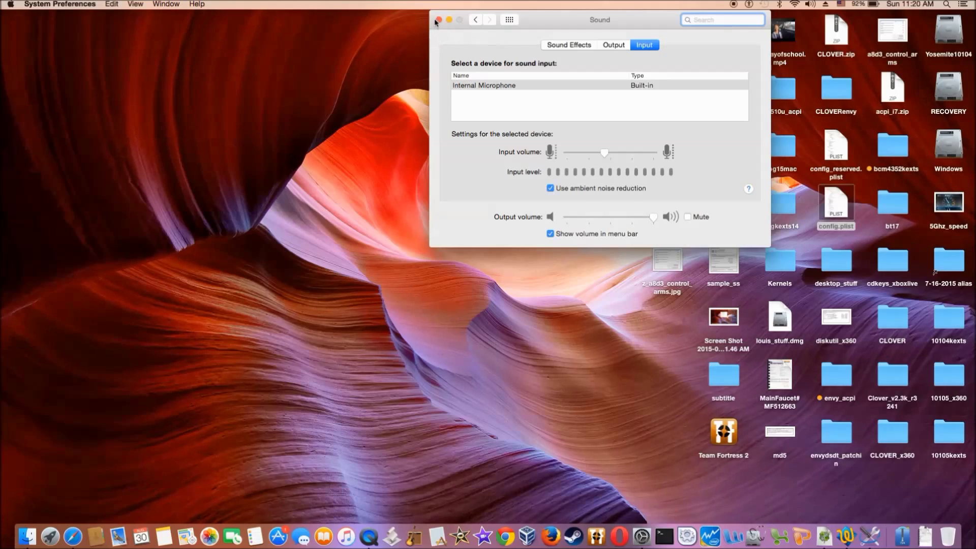
left_click(437, 21)
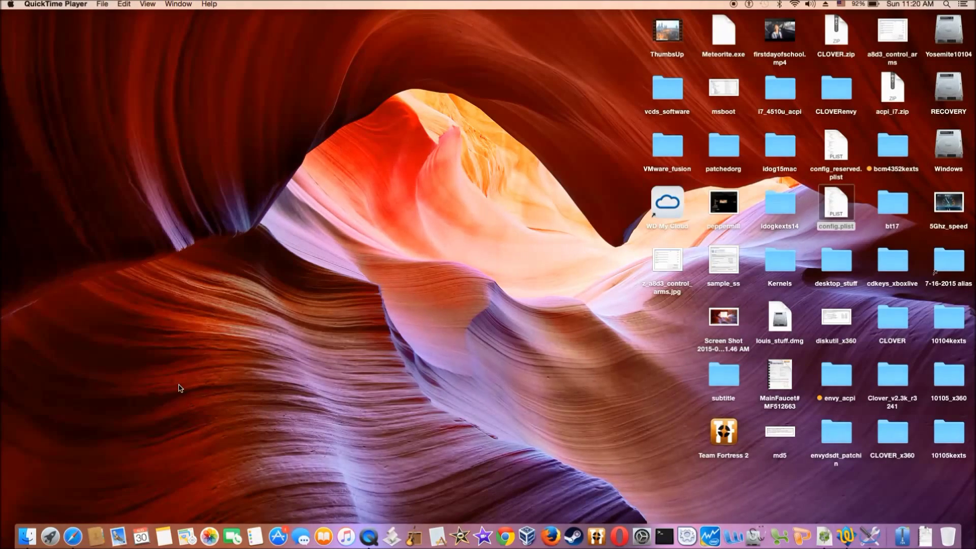
left_click(74, 534)
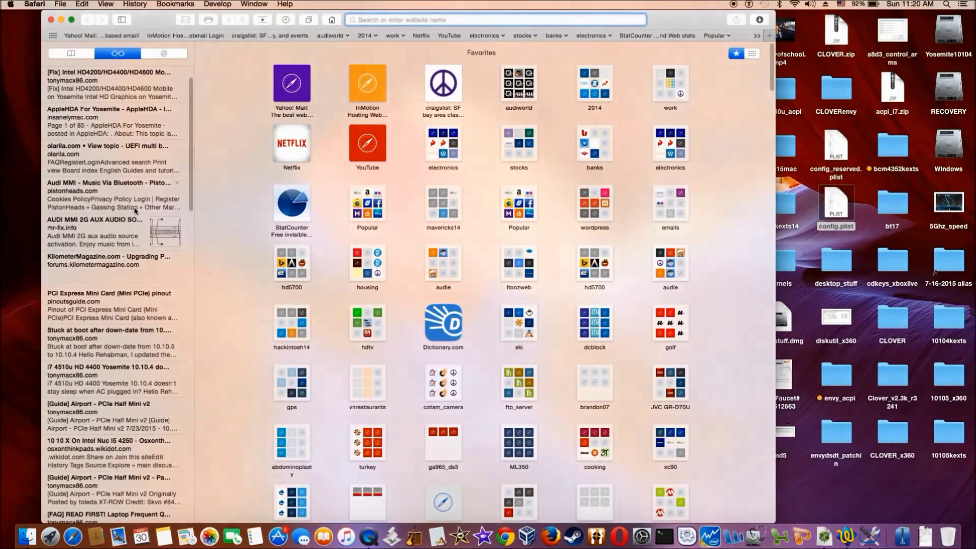
- Open the saved 'AppleHDA For Yosemite' topic listing the ALC282 laptop downloads
left_click(128, 124)
scroll(366, 347, "down", 10)
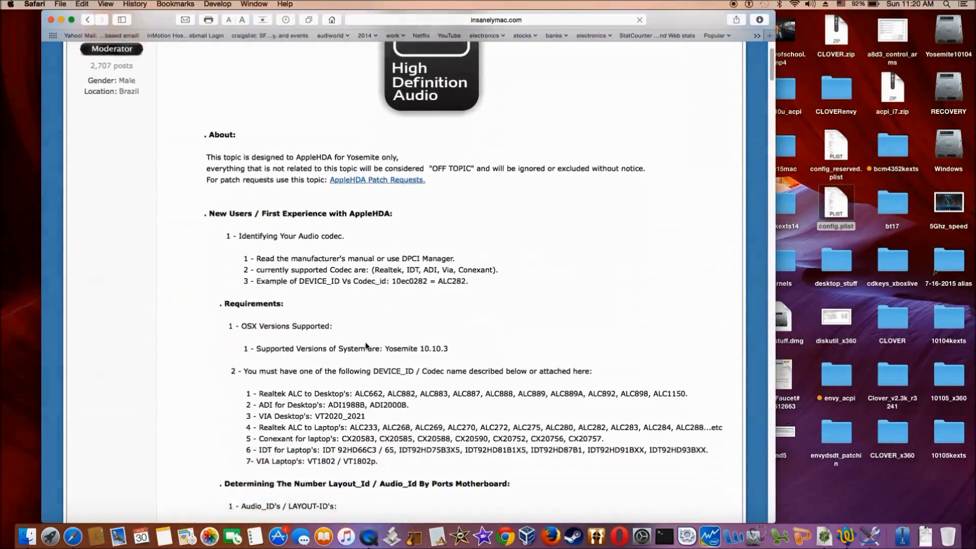
scroll(366, 347, "down", 10)
scroll(366, 347, "down", 10)
scroll(367, 347, "down", 15)
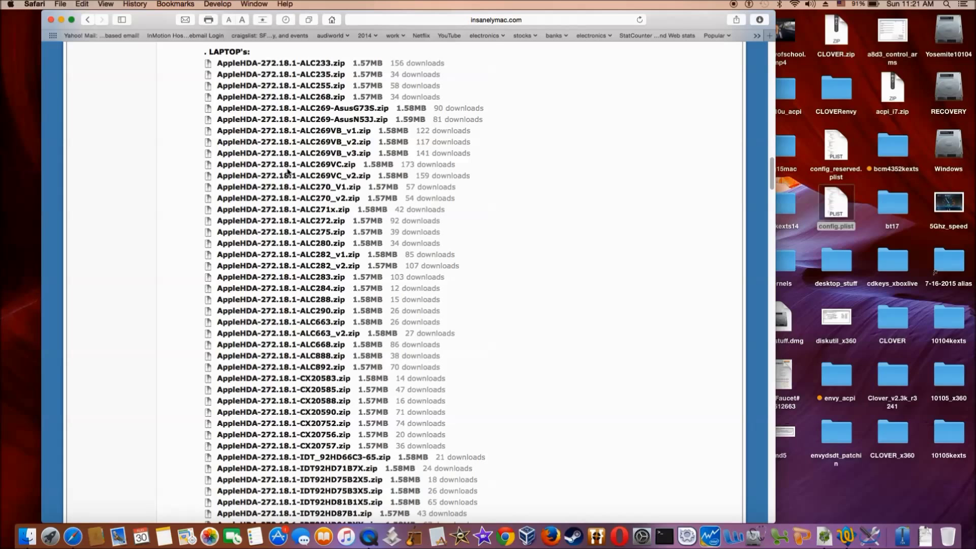
scroll(289, 172, "down", 3)
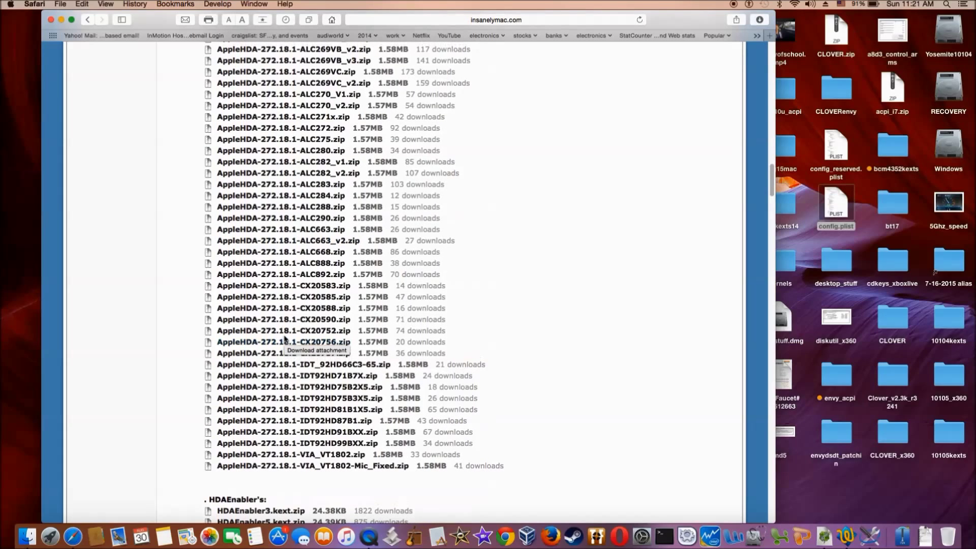
scroll(286, 341, "up", 2)
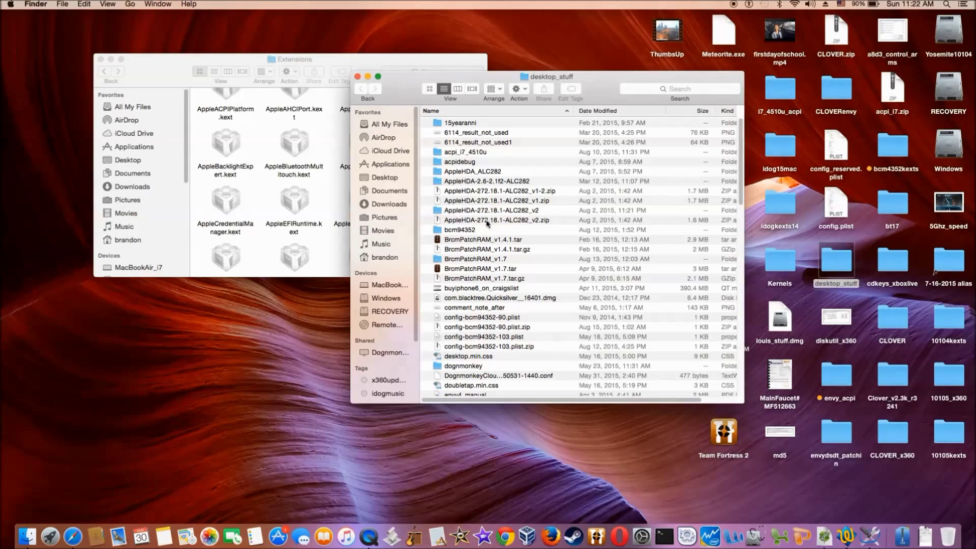
- Browse the AppleHDA-272.18.1-ALC282_v2 and AppleHDA_ALC282 folders, selecting EAPDFix.kext
left_click(493, 210)
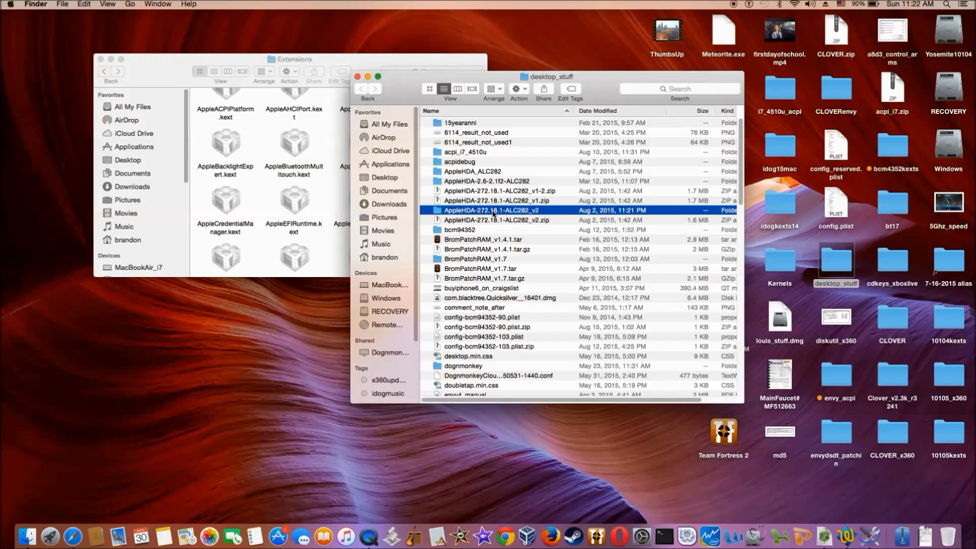
double_click(494, 214)
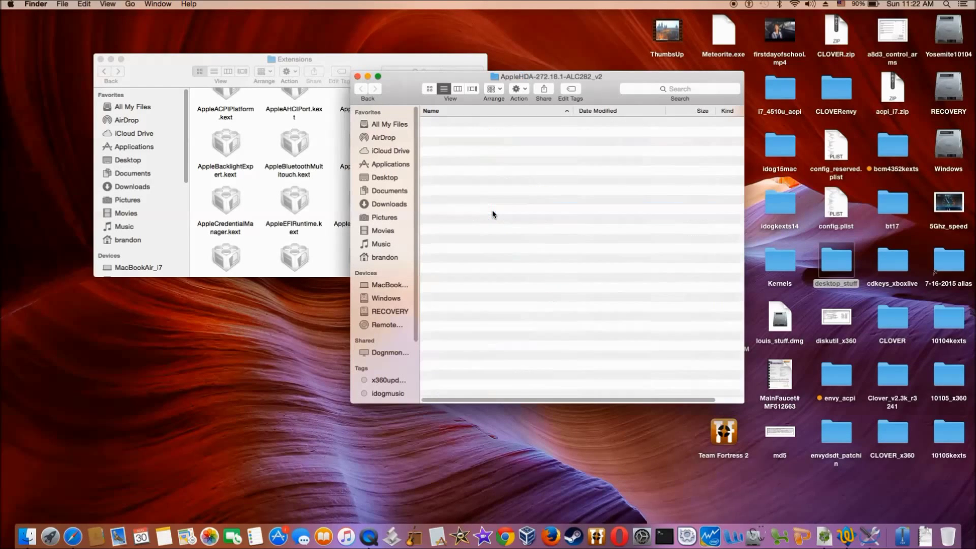
left_click(361, 90)
double_click(456, 273)
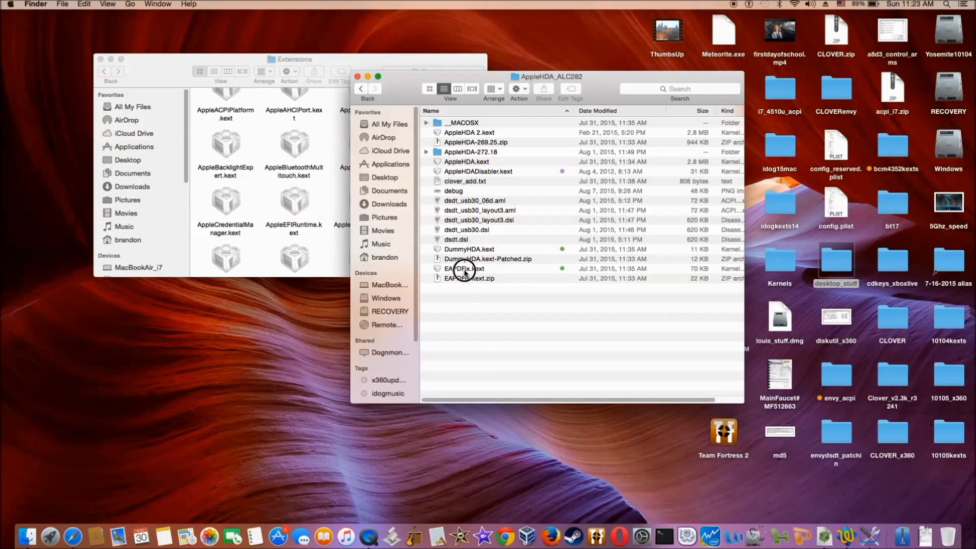
left_click(464, 269)
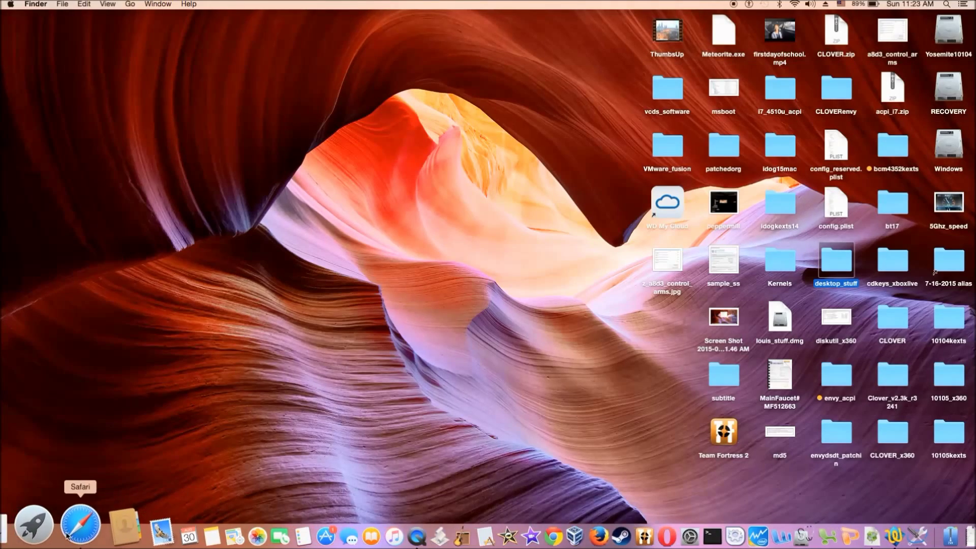
left_click(73, 537)
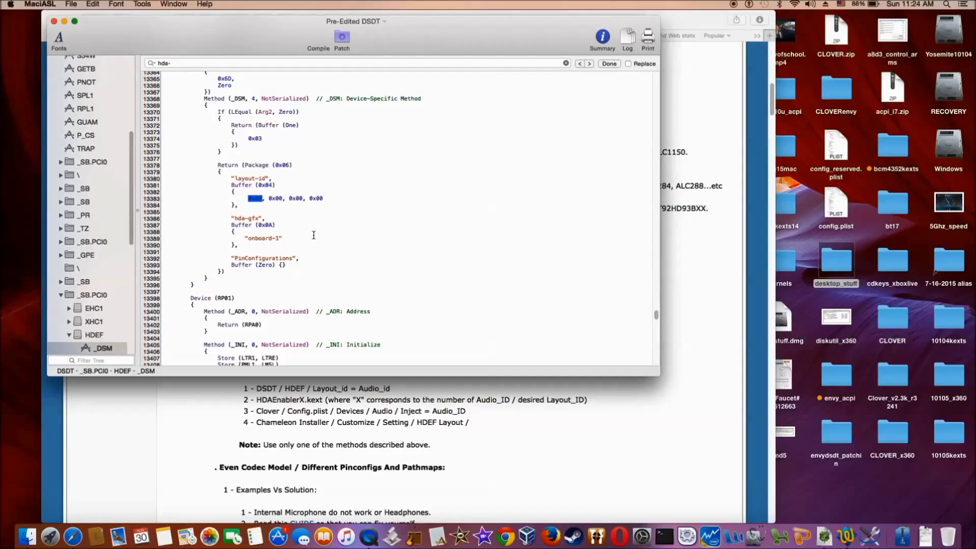
- Load the rehabman Audio Layout 12 patch and clear its layout-id value 12 for 0x03
left_click(343, 38)
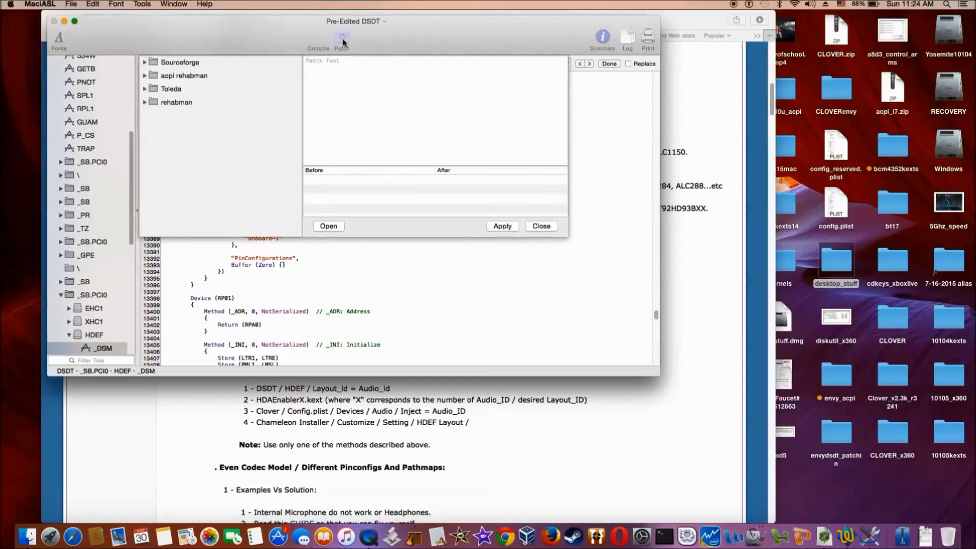
scroll(279, 130, "down", 4)
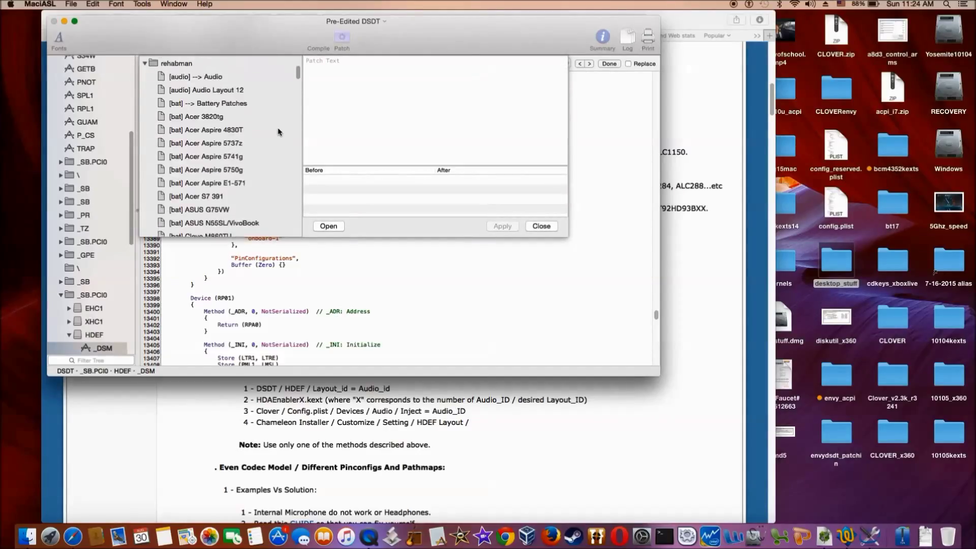
left_click(220, 87)
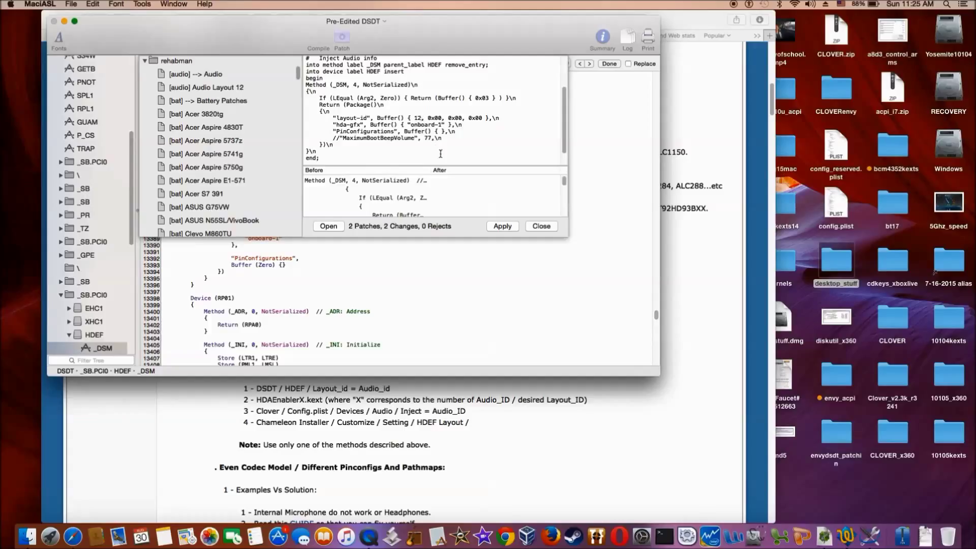
key("BackSpace")
key("BackSpace")
type("0x03")
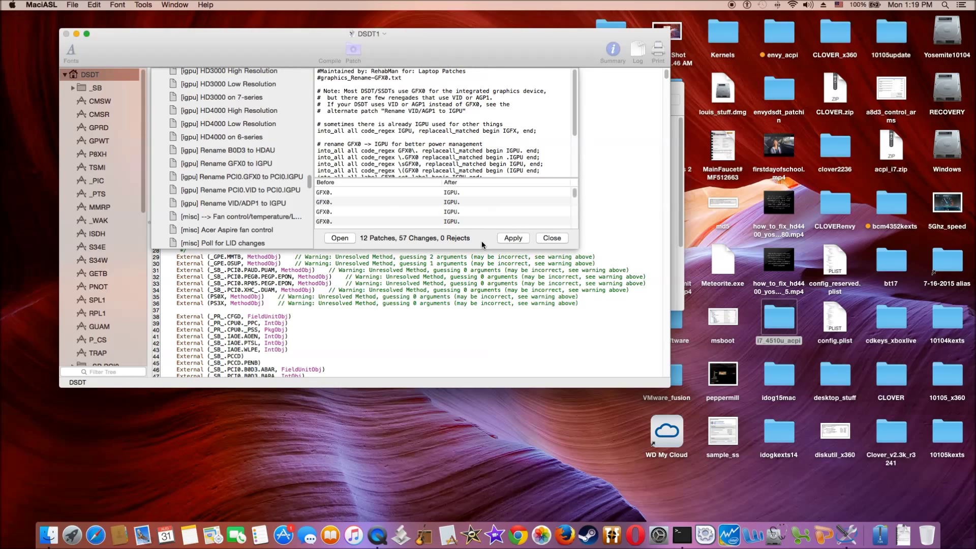
- Apply the GFX0 to IGPU rename to the DSDT and compile it
left_click(513, 238)
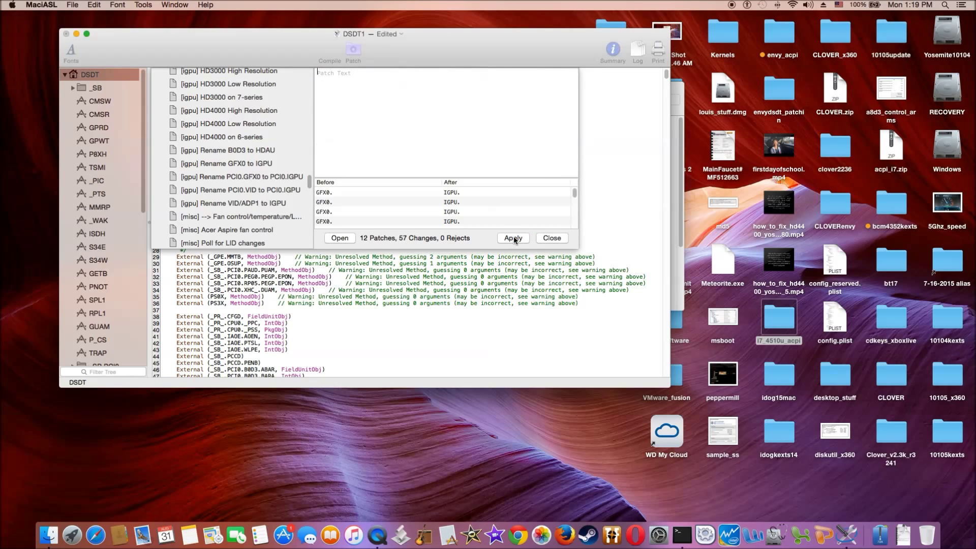
left_click(552, 238)
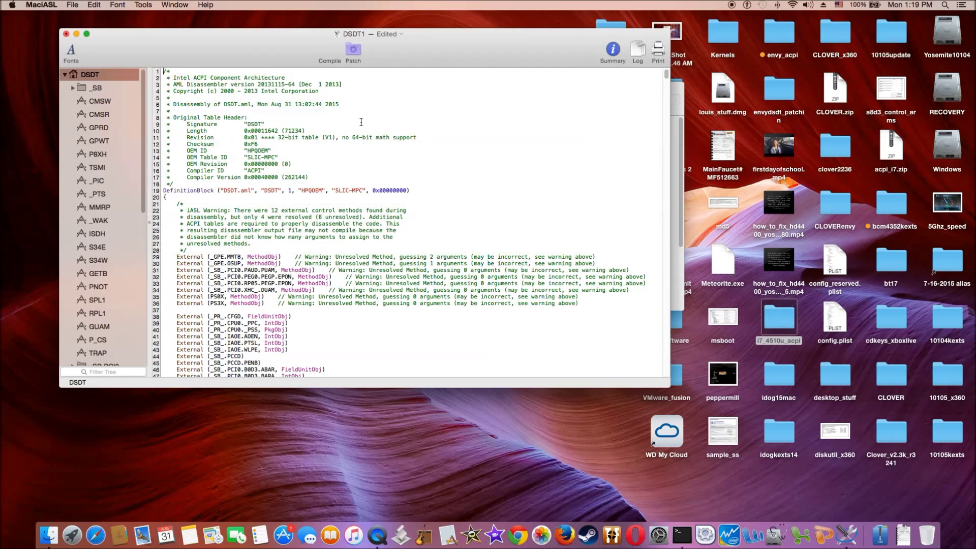
left_click(330, 52)
- Apply the B0D3 to HDAU rename, recompile, and open SSDT-3_1.dsl
left_click(353, 52)
left_click(236, 138)
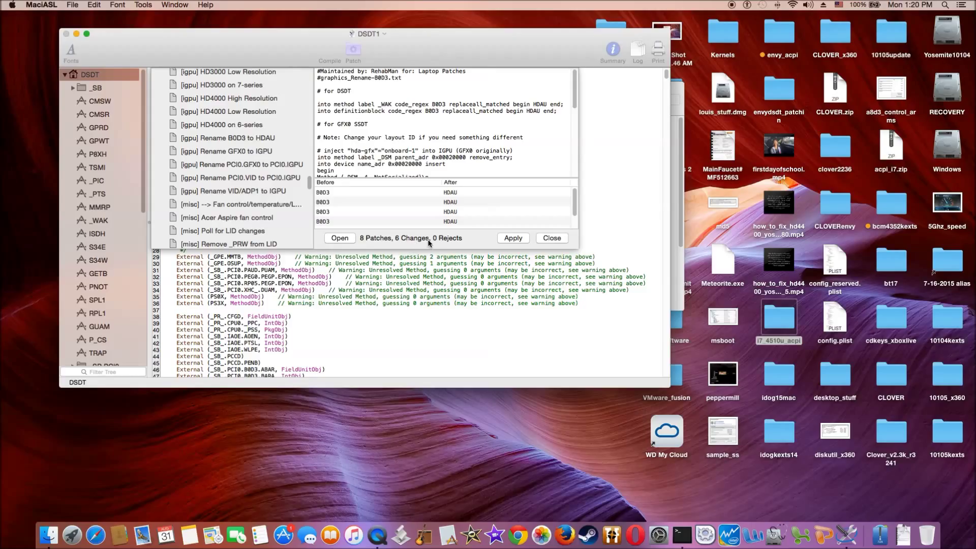
left_click(513, 239)
left_click(552, 239)
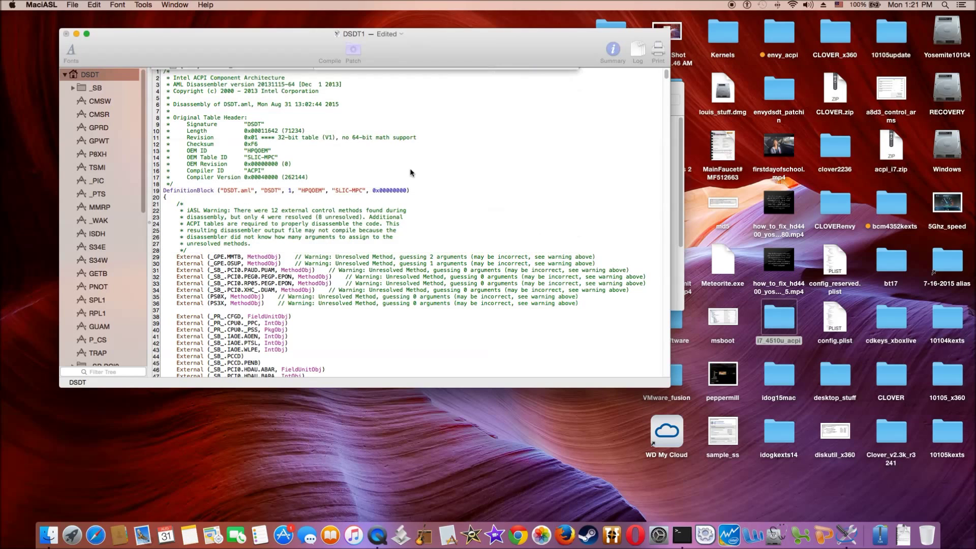
left_click(333, 61)
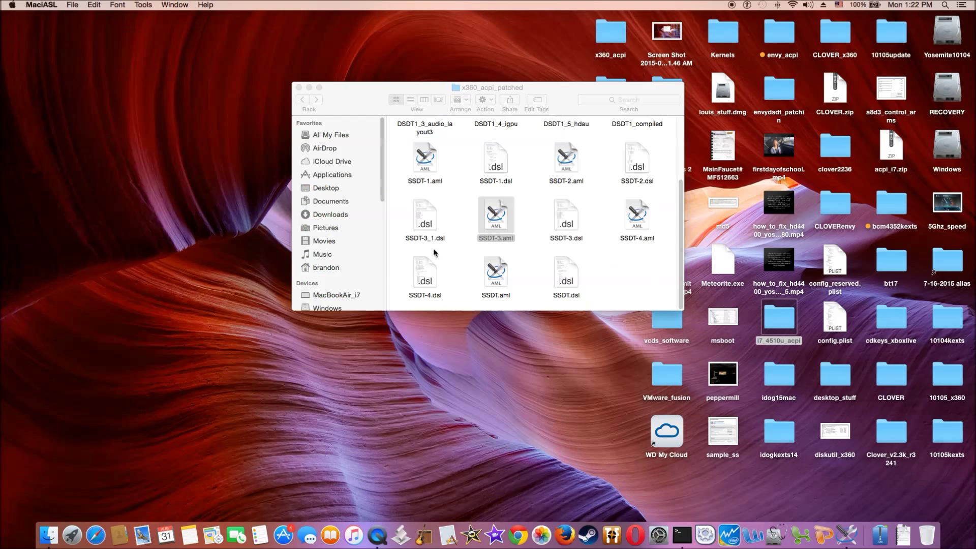
left_click(426, 219)
double_click(431, 223)
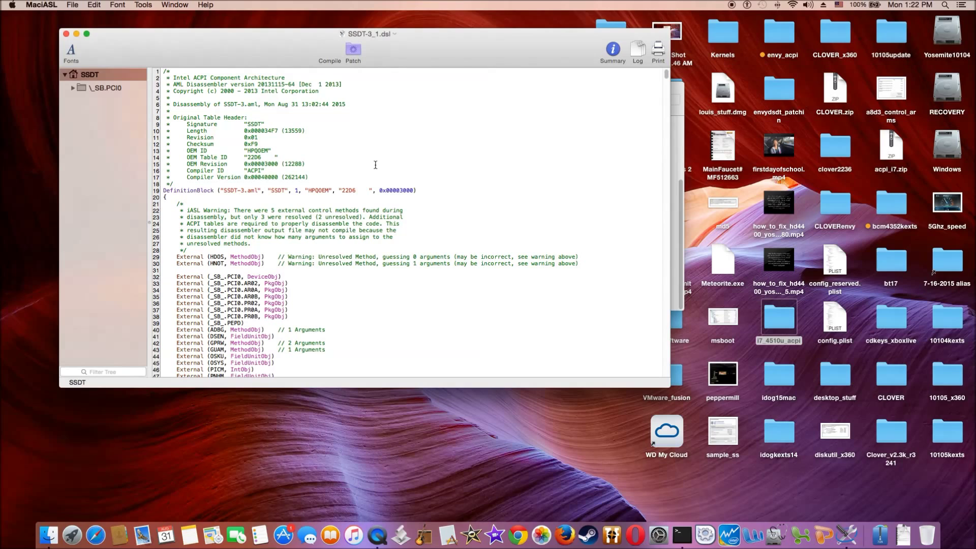
- Apply the [igpu] Rename GFX0 to IGPU patch to SSDT-3_1.dsl
left_click(352, 52)
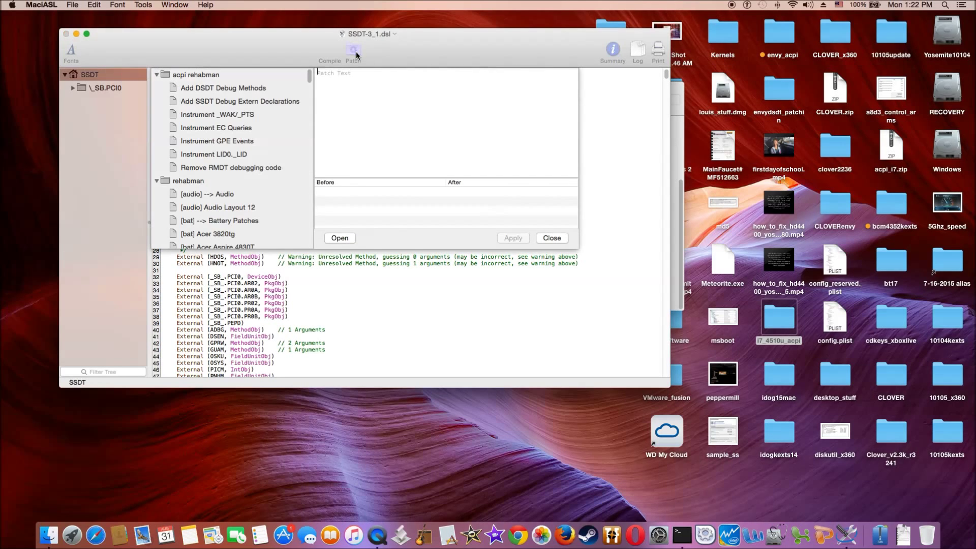
left_click_drag(311, 77, 308, 181)
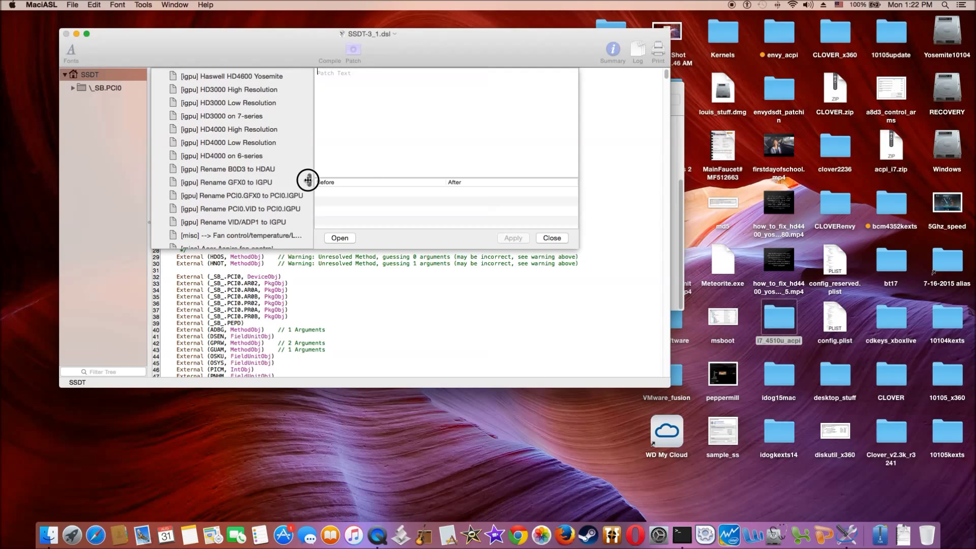
left_click(246, 188)
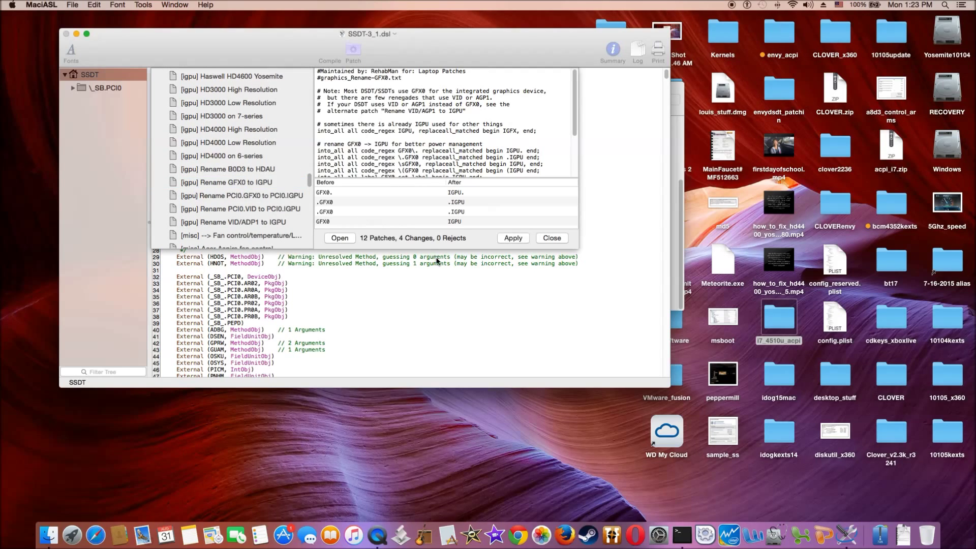
left_click(514, 238)
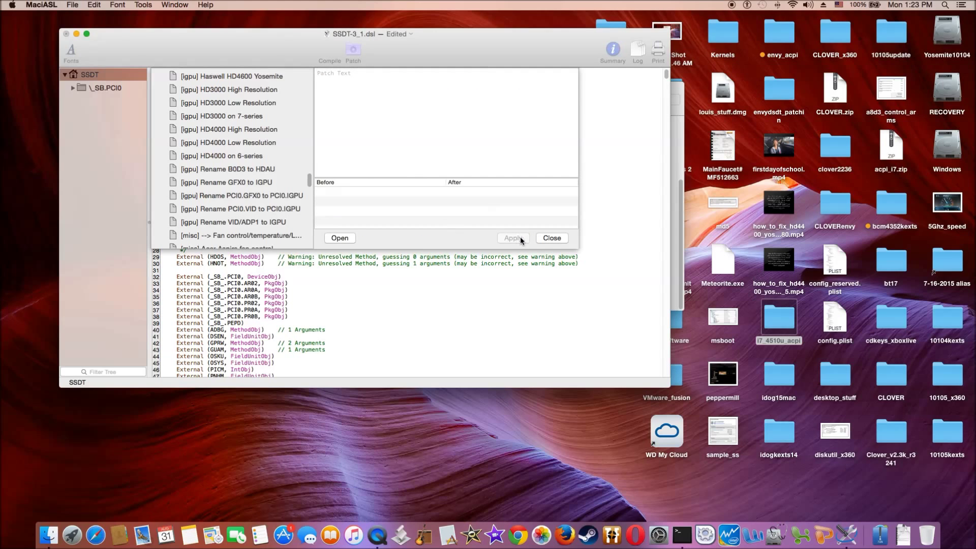
left_click(551, 238)
- Compile SSDT-3_1.dsl, apply the Rename B0D3 to HDAU patch, and recompile error-free
left_click(331, 63)
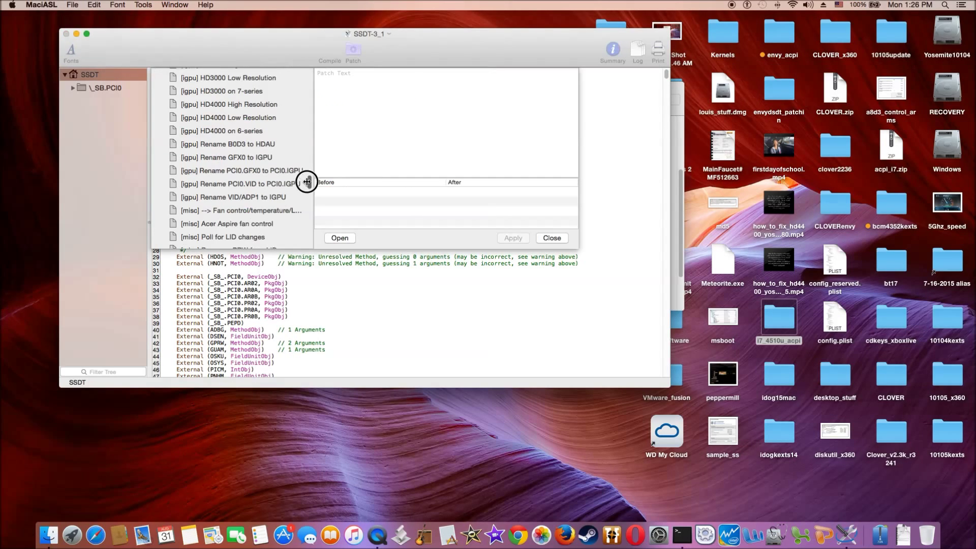
scroll(307, 184, "down", 2)
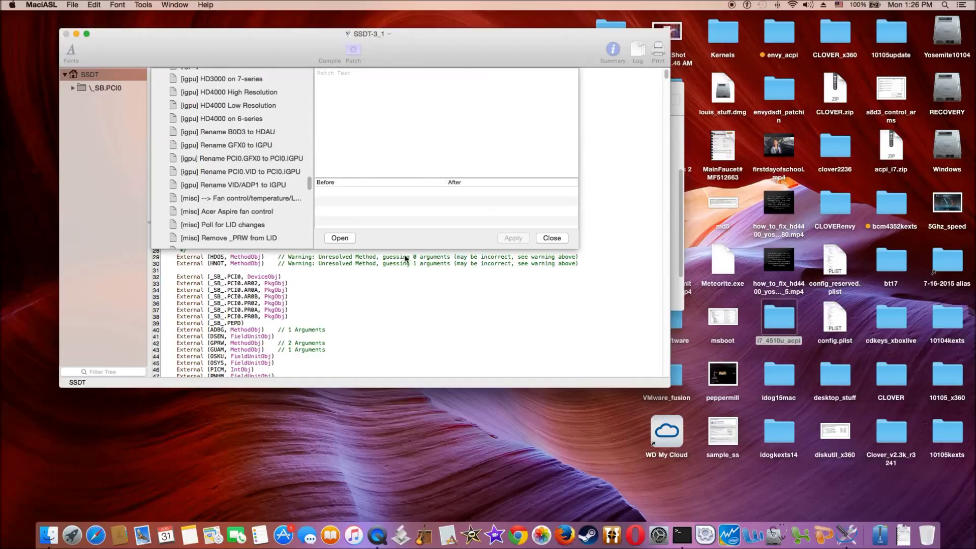
left_click(228, 131)
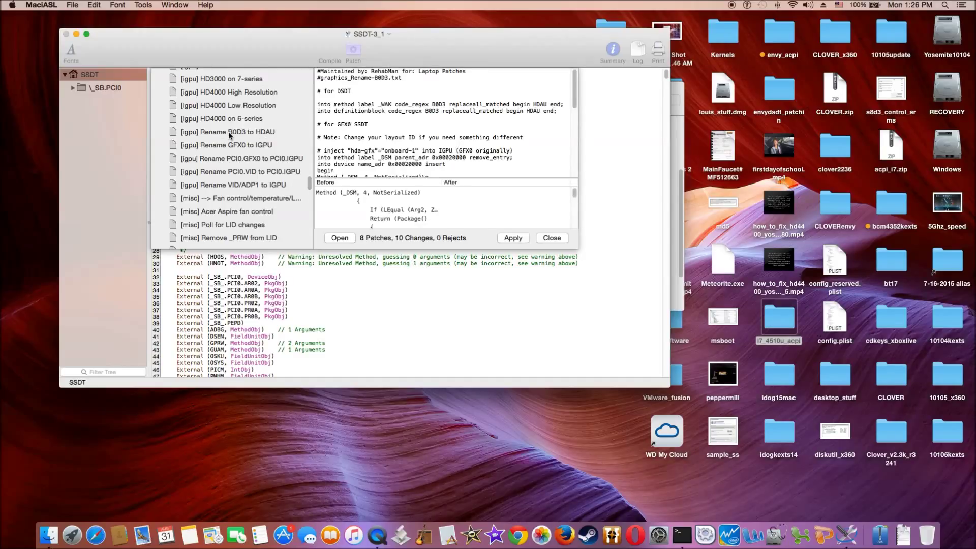
left_click(514, 238)
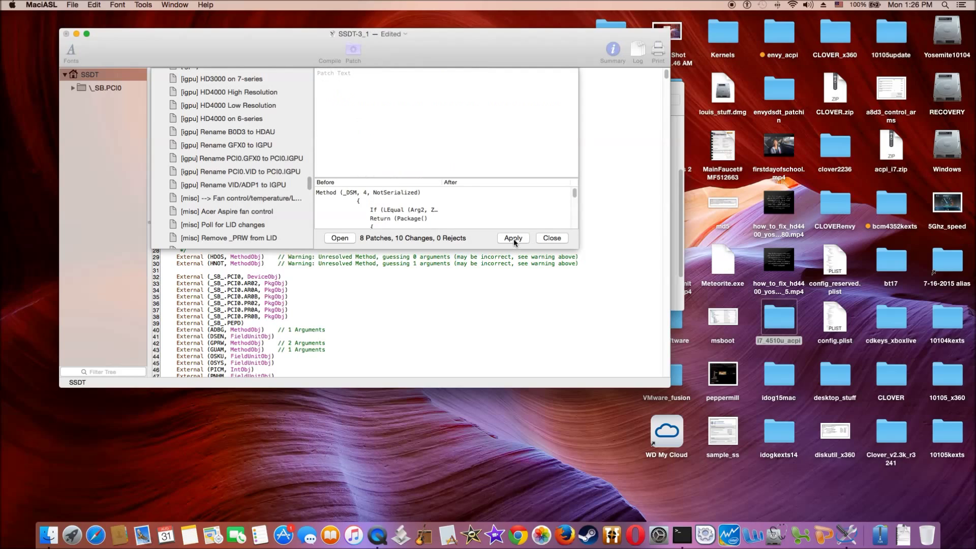
left_click(551, 238)
left_click(330, 55)
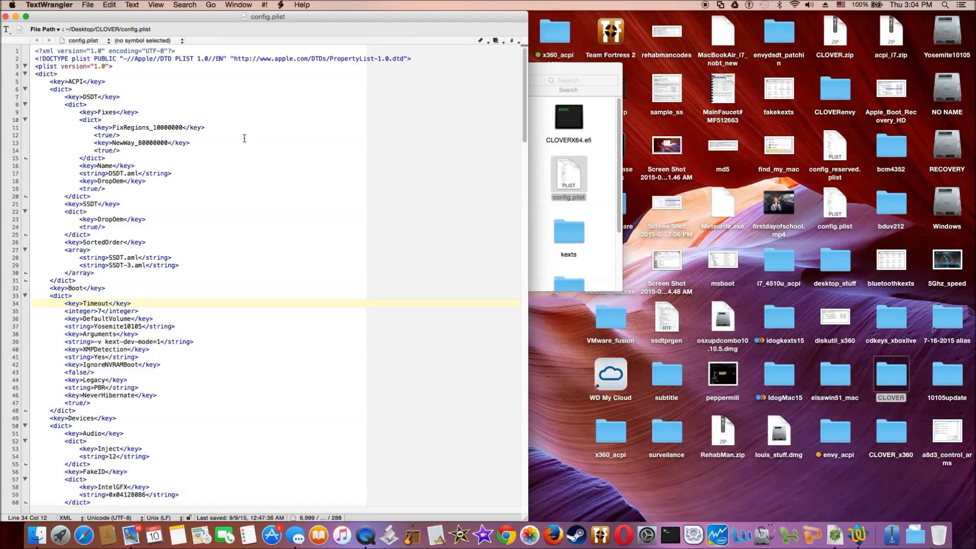
scroll(219, 360, "down", 10)
scroll(220, 360, "down", 10)
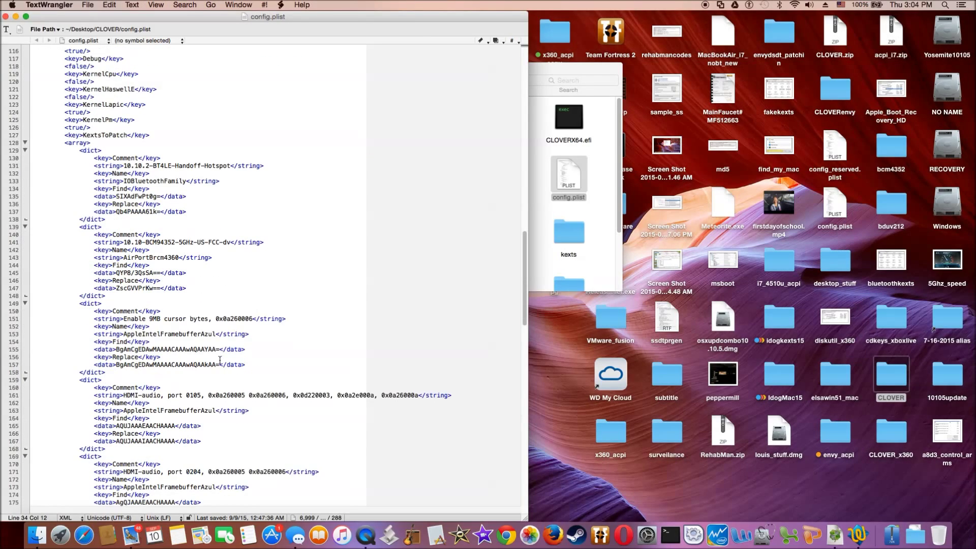
scroll(220, 360, "down", 5)
scroll(220, 360, "down", 2)
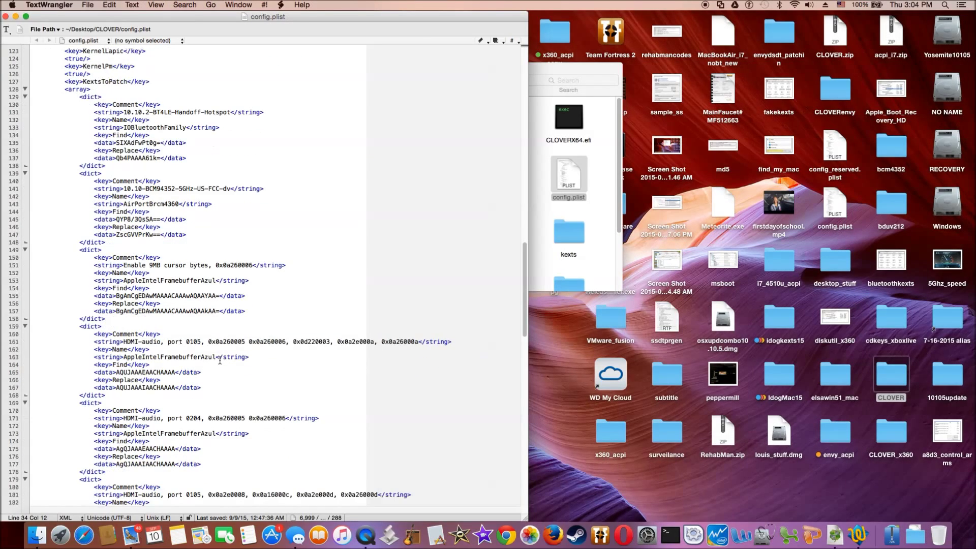
scroll(220, 360, "down", 2)
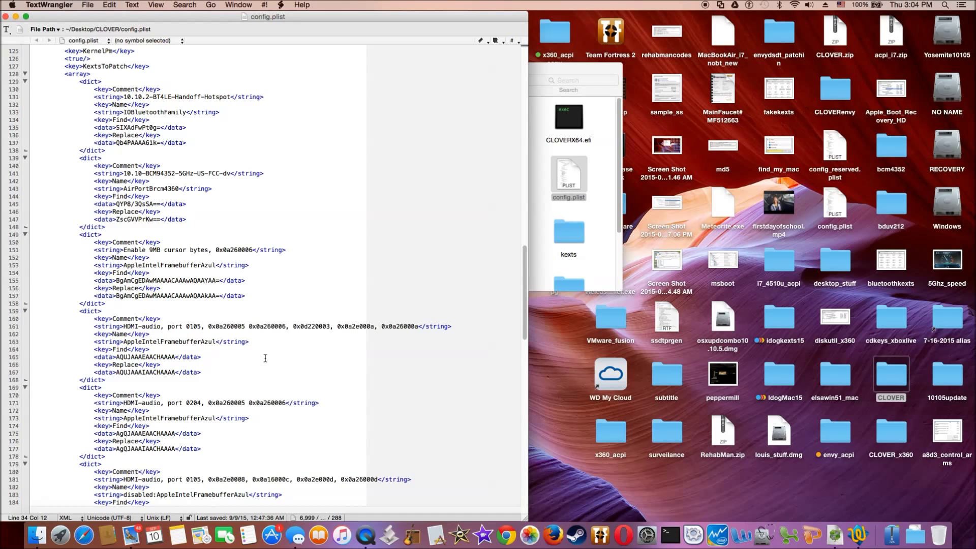
scroll(265, 359, "down", 7)
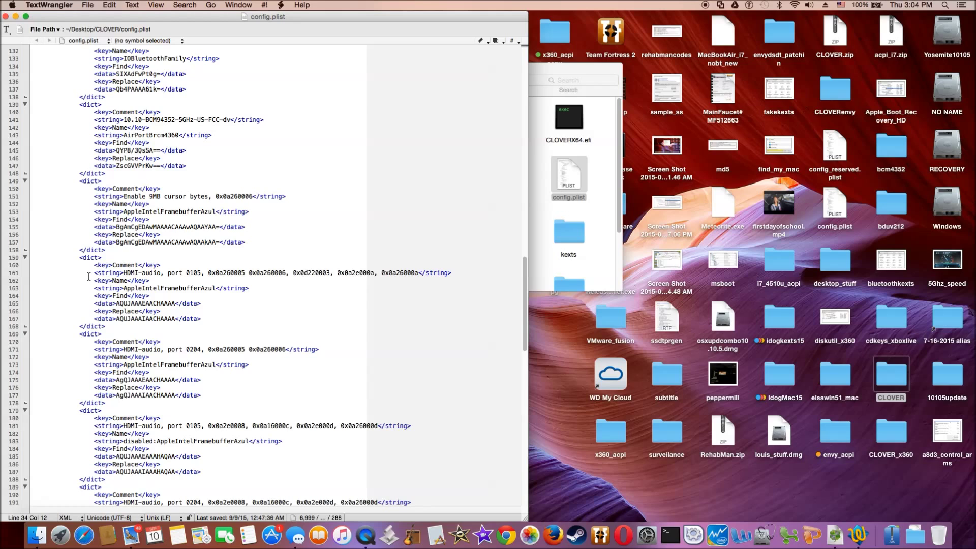
scroll(97, 282, "up", 6)
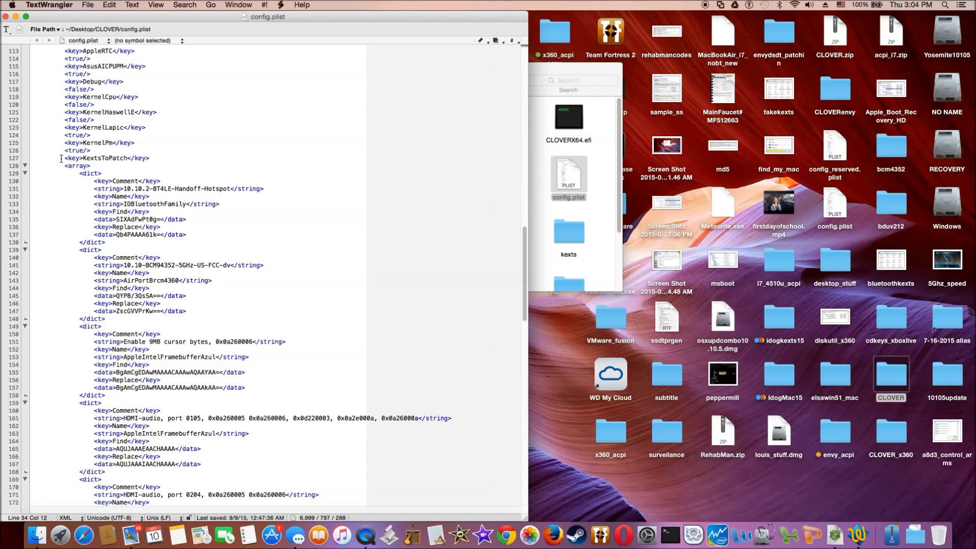
left_click_drag(64, 158, 151, 158)
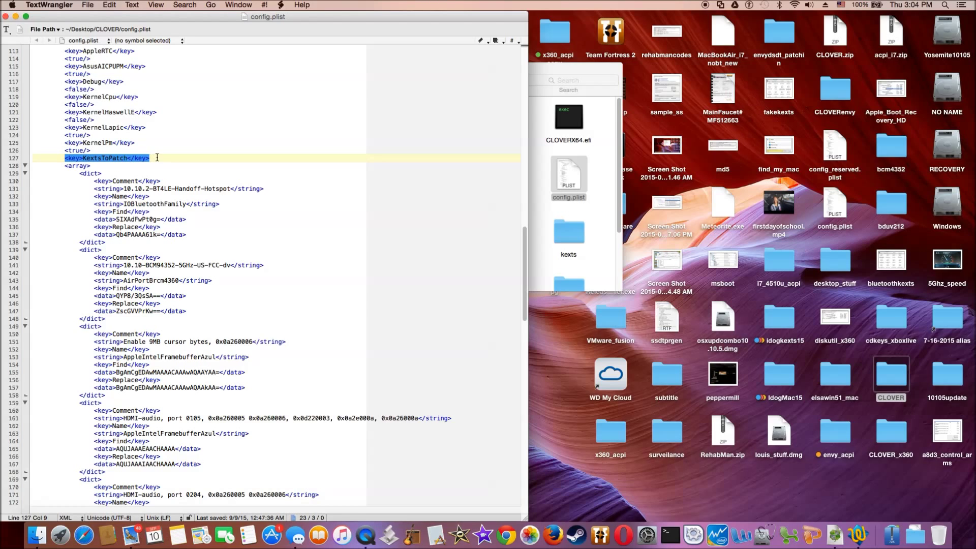
scroll(156, 158, "up", 2)
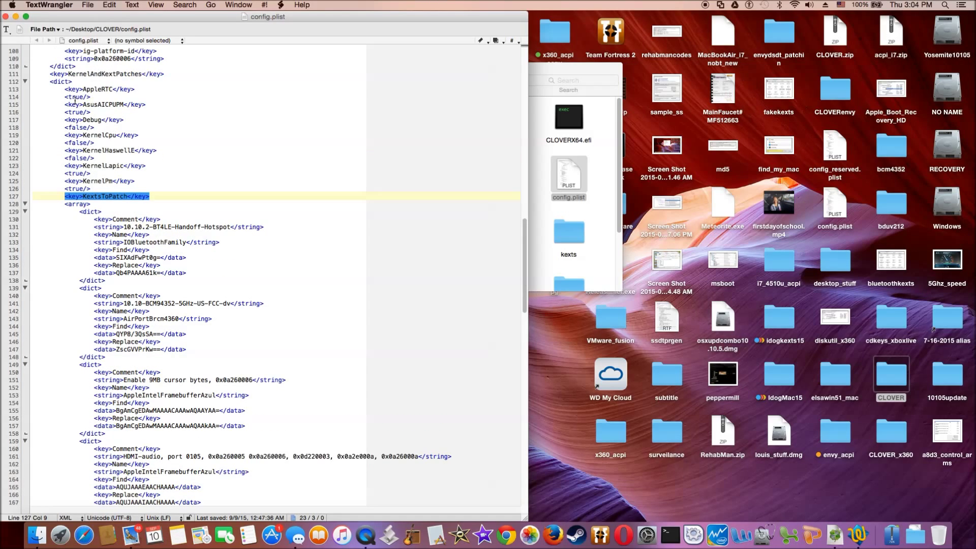
left_click_drag(49, 73, 175, 74)
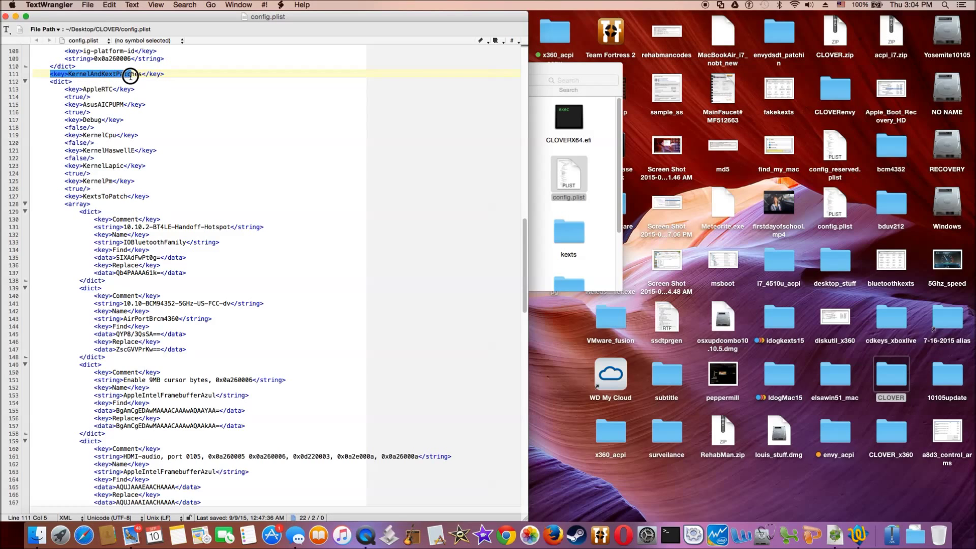
left_click(175, 74)
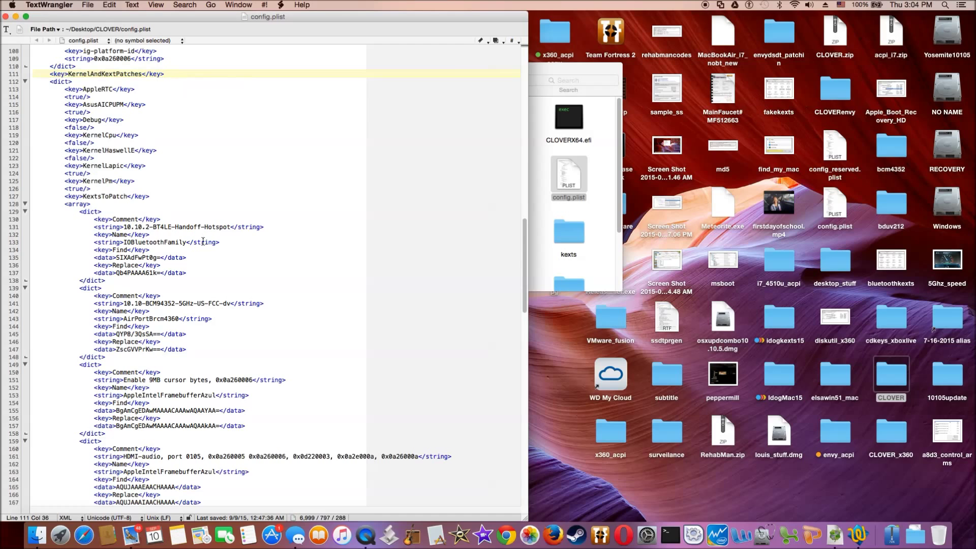
scroll(255, 177, "down", 2)
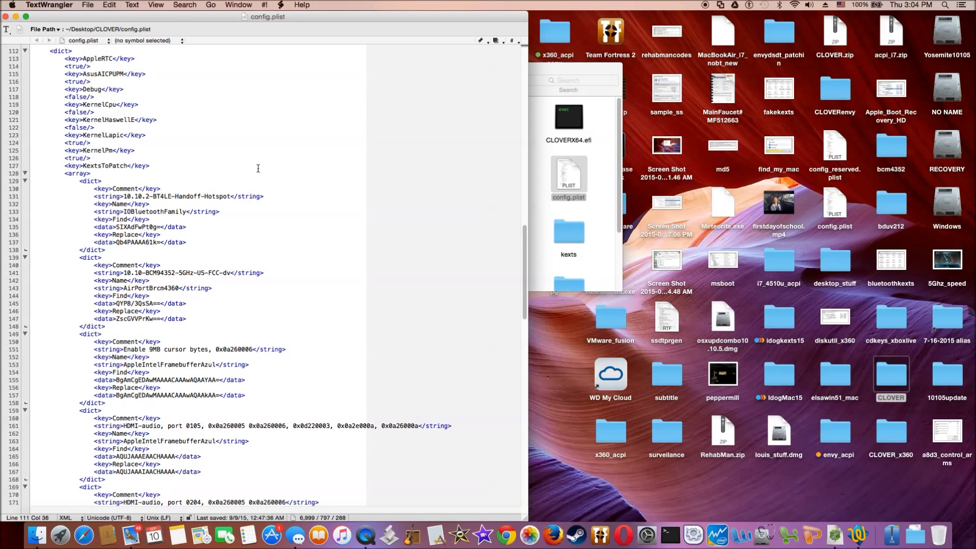
scroll(246, 374, "down", 3)
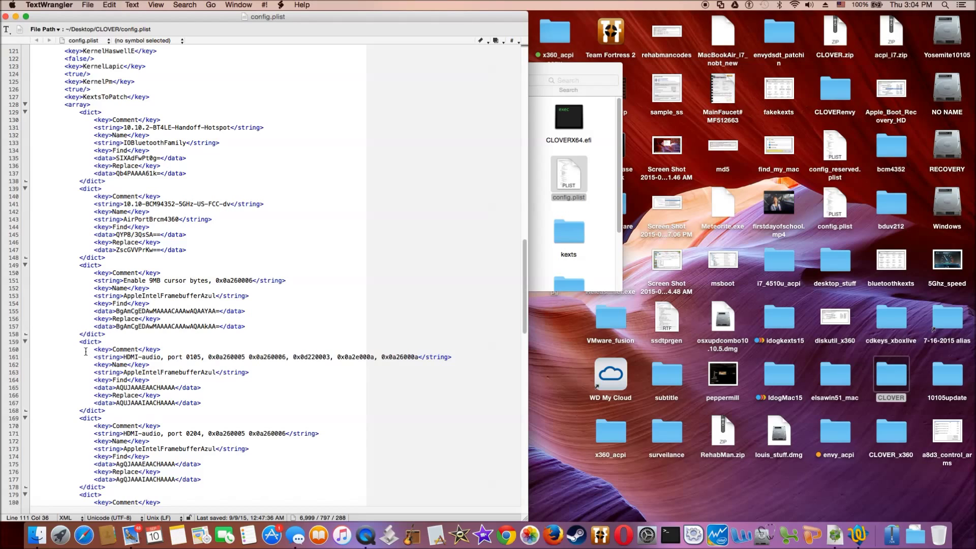
mouse_move(77, 342)
left_mouse_down()
mouse_move(89, 421)
mouse_move(112, 445)
mouse_move(151, 339)
left_mouse_up()
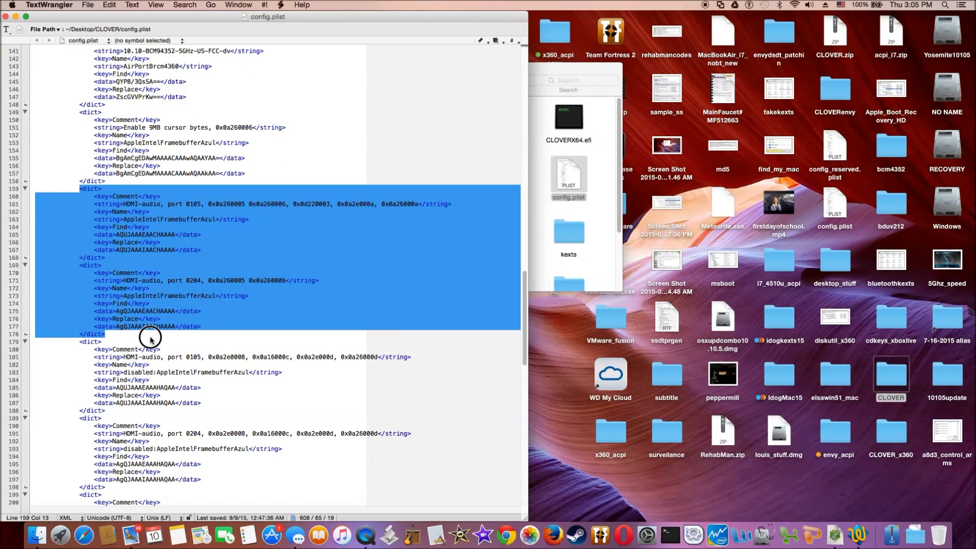
left_click_drag(151, 339, 228, 413)
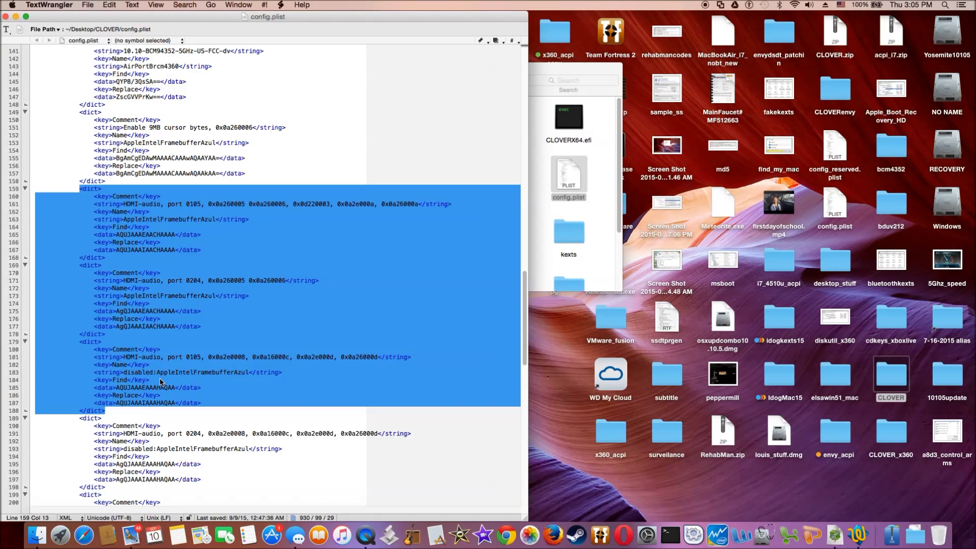
left_click(209, 254)
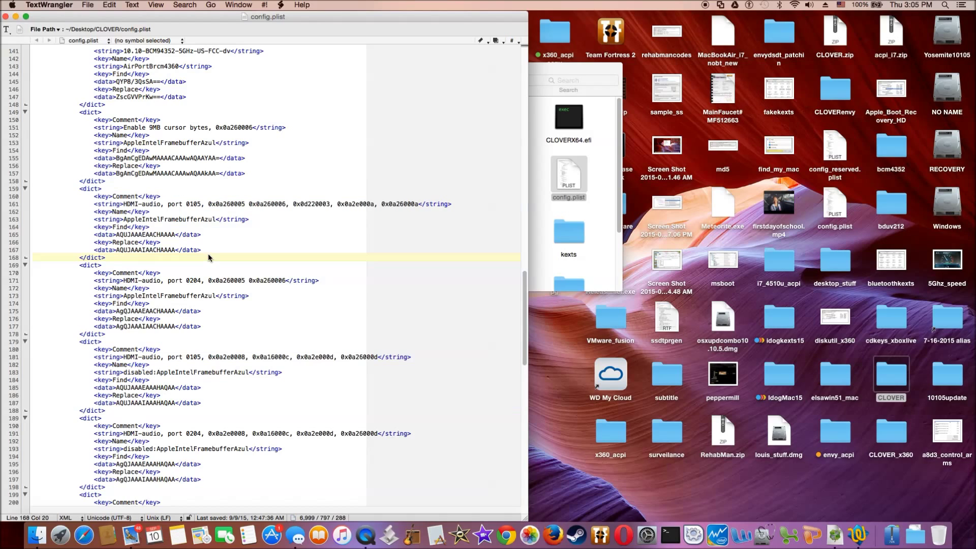
left_click_drag(78, 188, 139, 335)
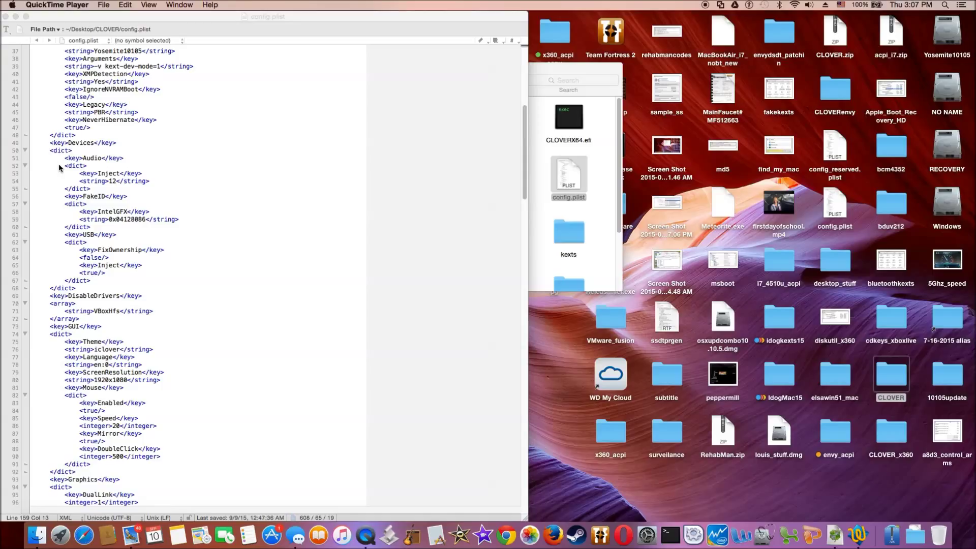
left_click(63, 160)
left_click_drag(63, 158, 153, 188)
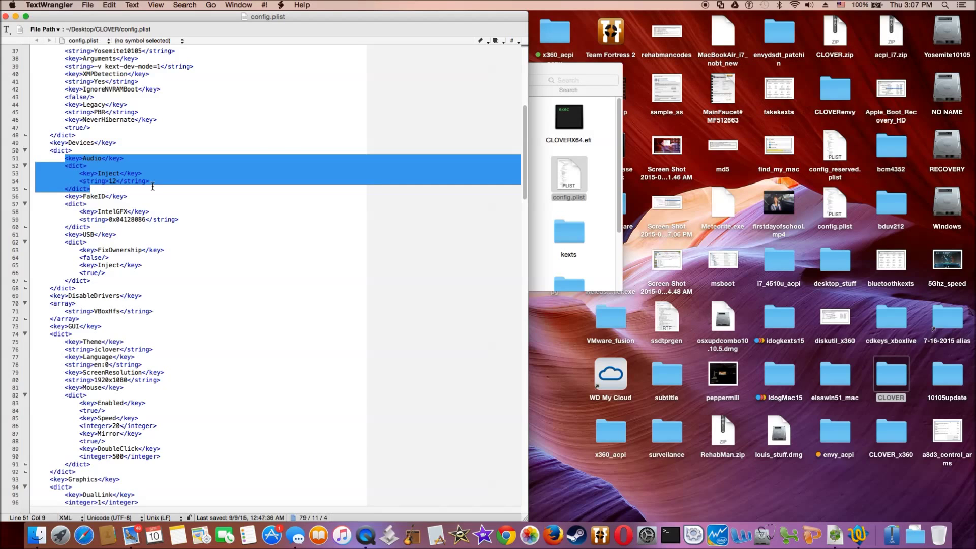